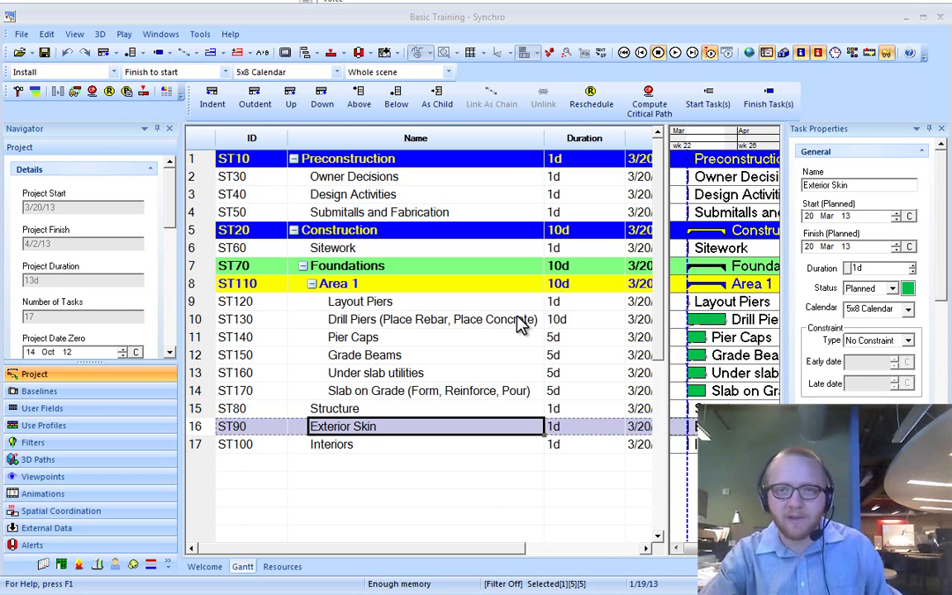
- Narrow the task table's Name column slightly and reset the window layout to its default
left_click_drag(543, 138, 524, 138)
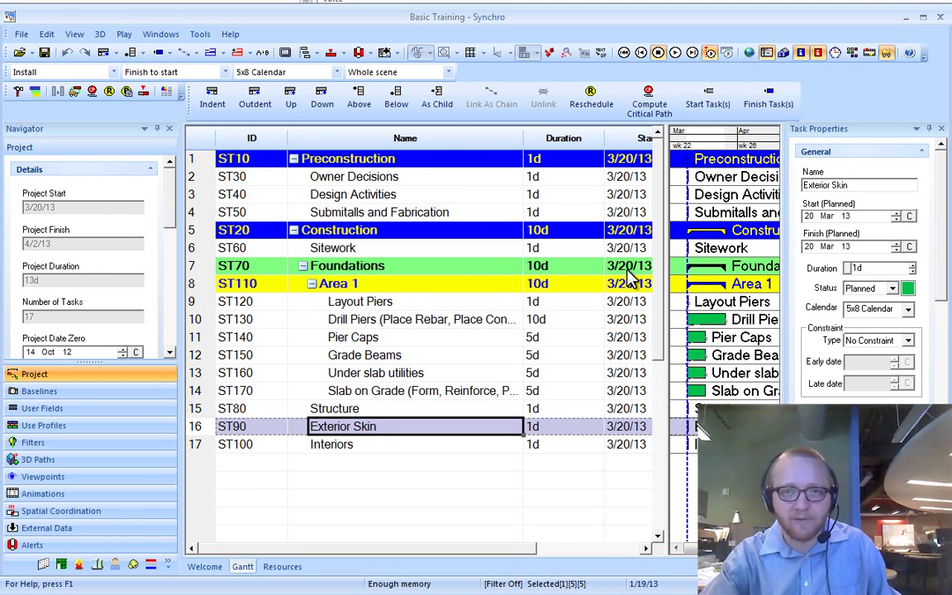
left_click(72, 35)
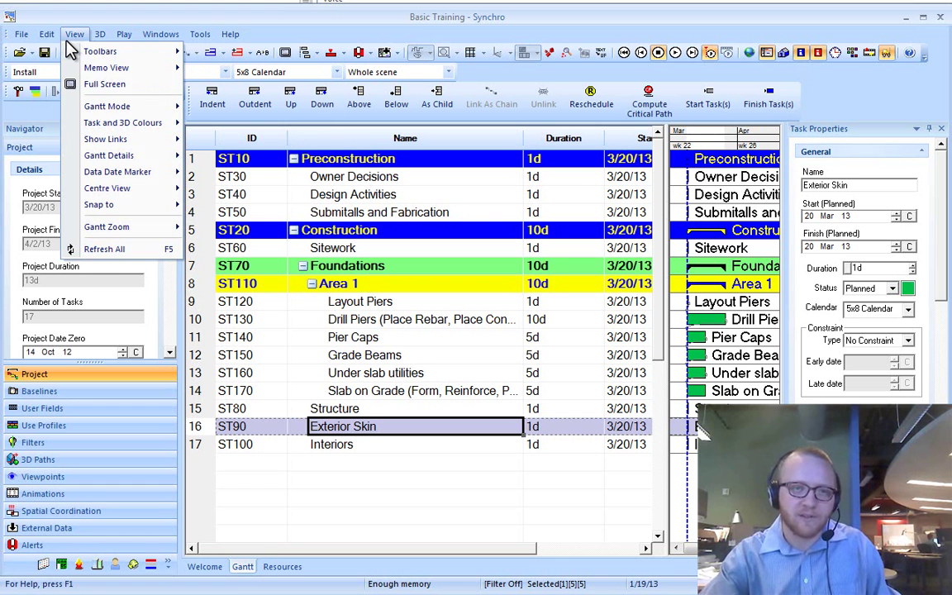
mouse_move(106, 67)
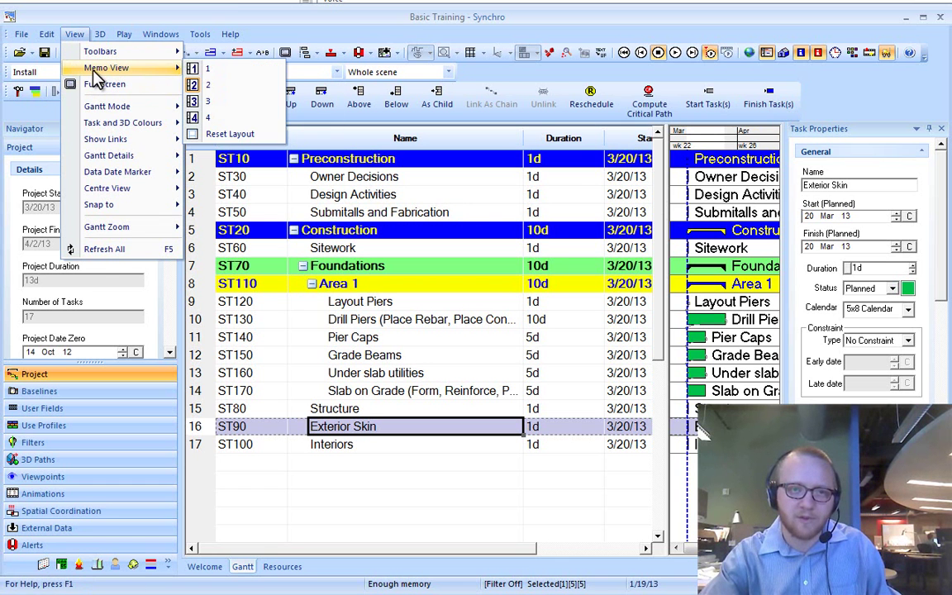
left_click(243, 132)
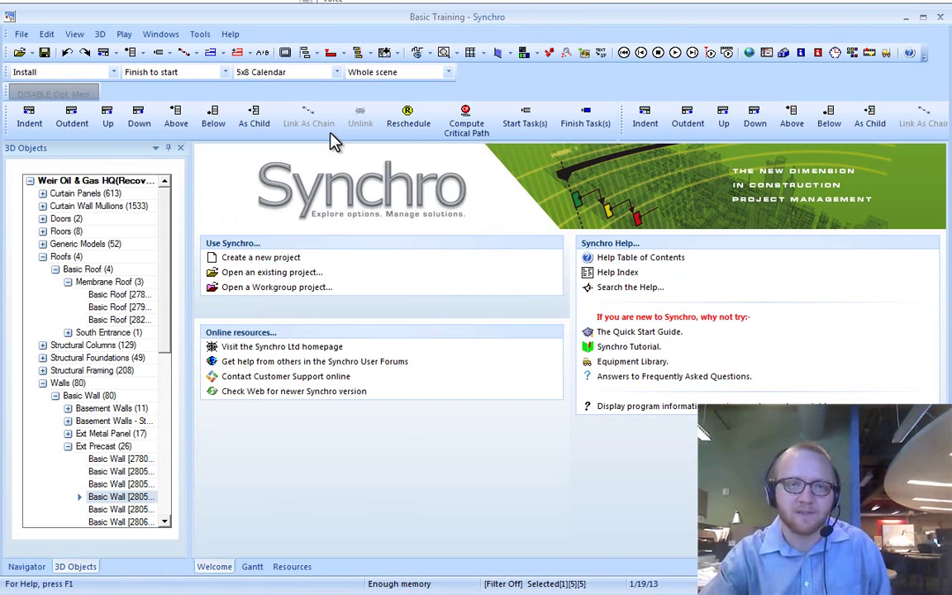
- Hide the Beck Mexico Training toolbar and remove the remaining duplicate task-editing toolbar from the workspace
right_click(289, 107)
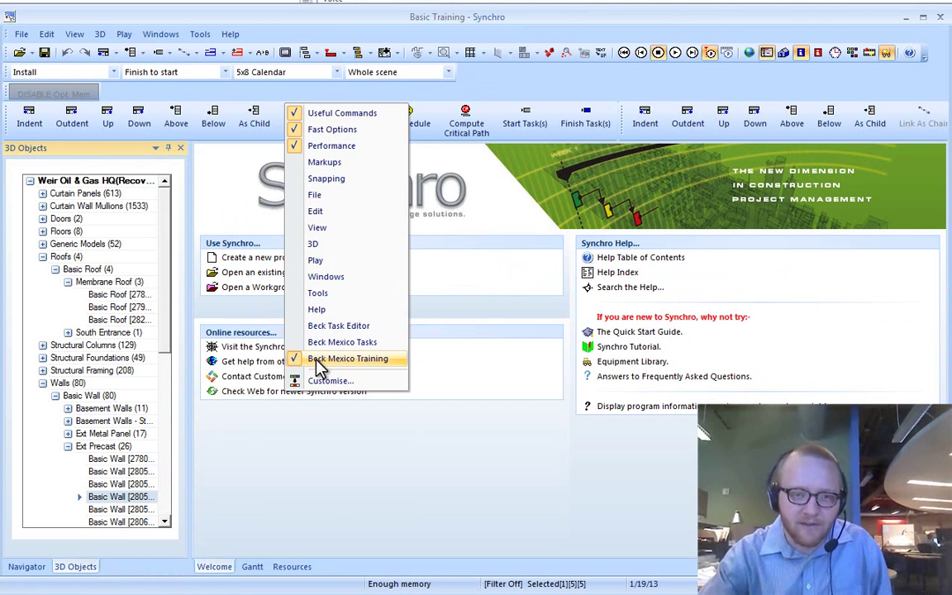
left_click(347, 358)
right_click(363, 116)
left_click(339, 123)
double_click(338, 116)
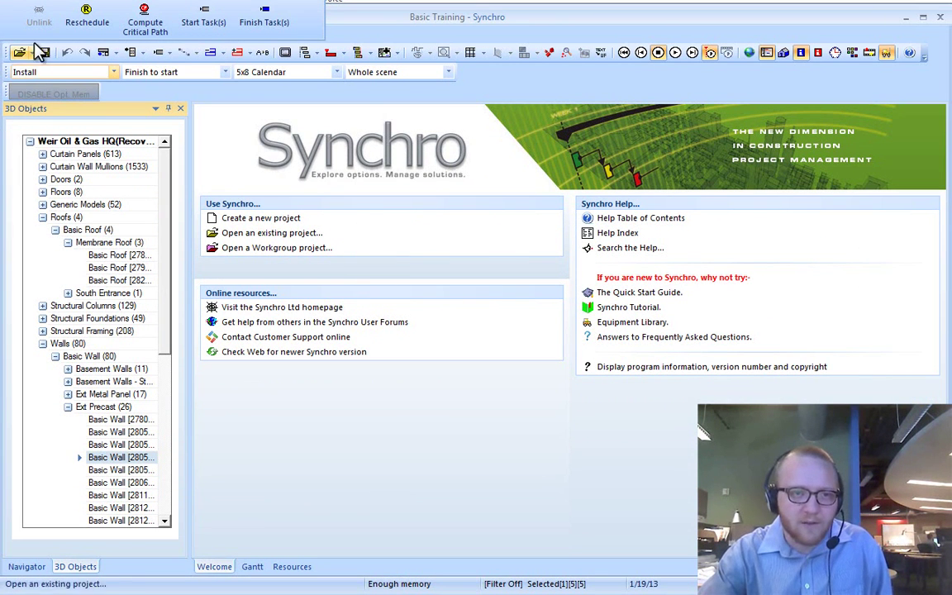
left_click_drag(33, 4, 208, 289)
left_click(489, 287)
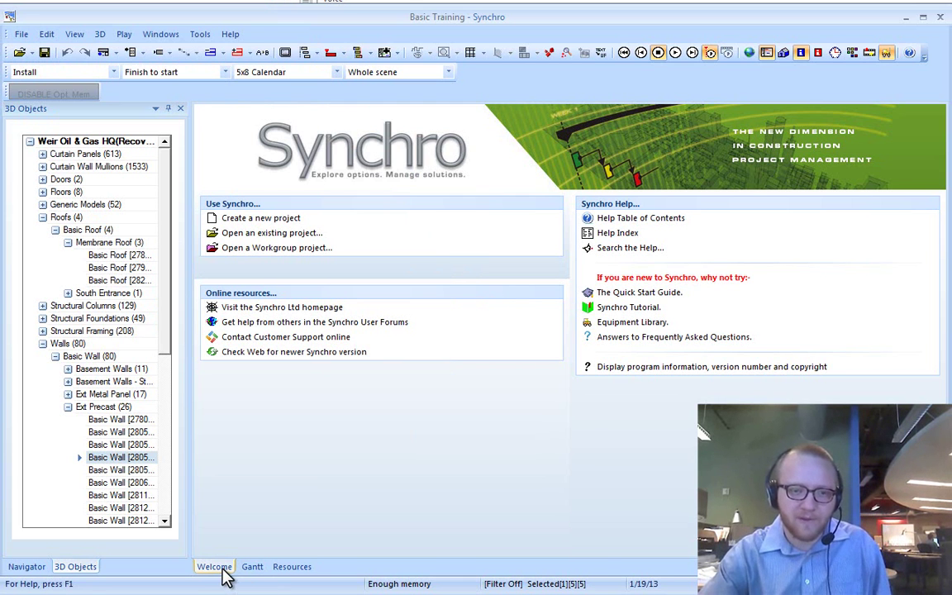
- Show the Gantt view and close the 3D Objects window
left_click(250, 569)
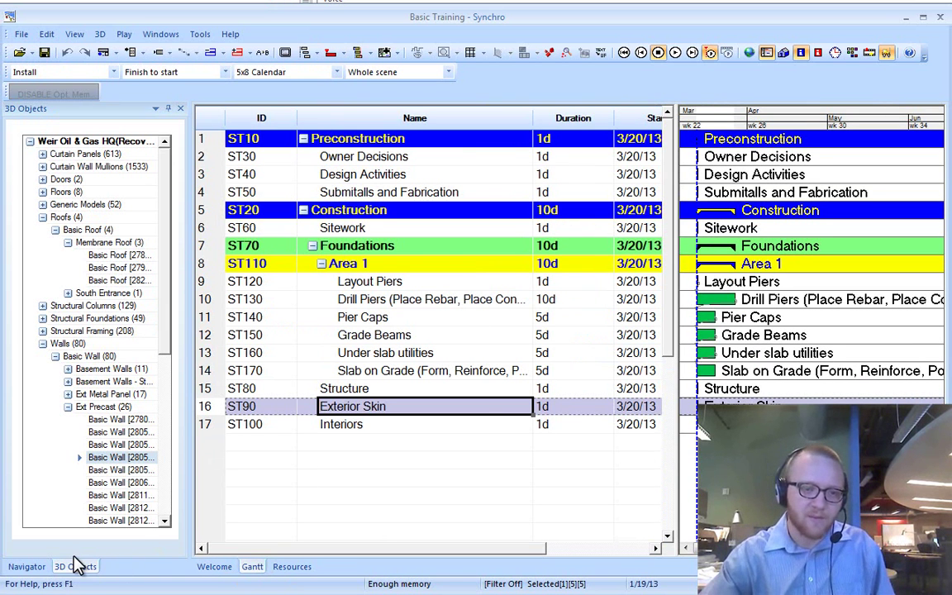
left_click(181, 108)
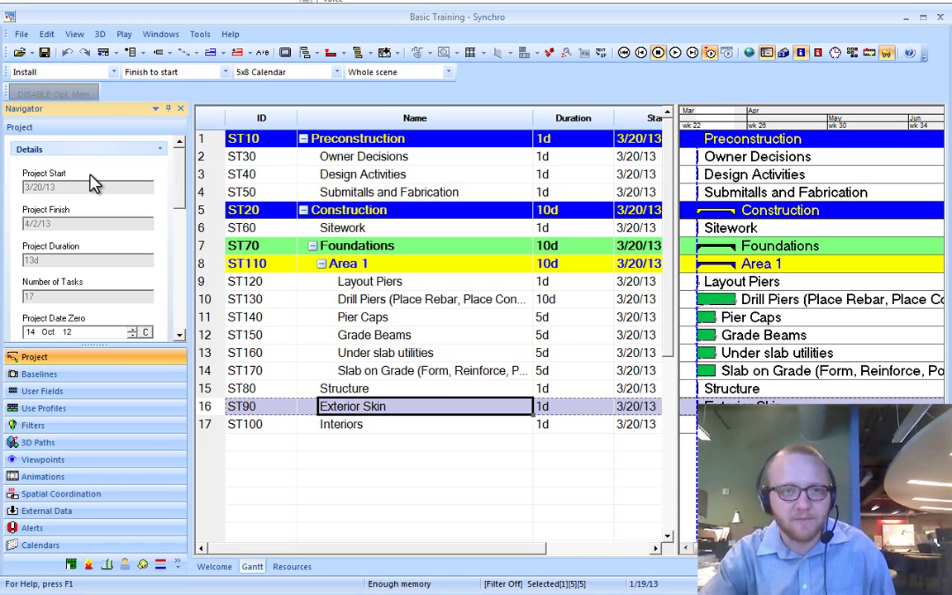
- Show the existing Beck Task Editor toolbar and hide it again
right_click(380, 96)
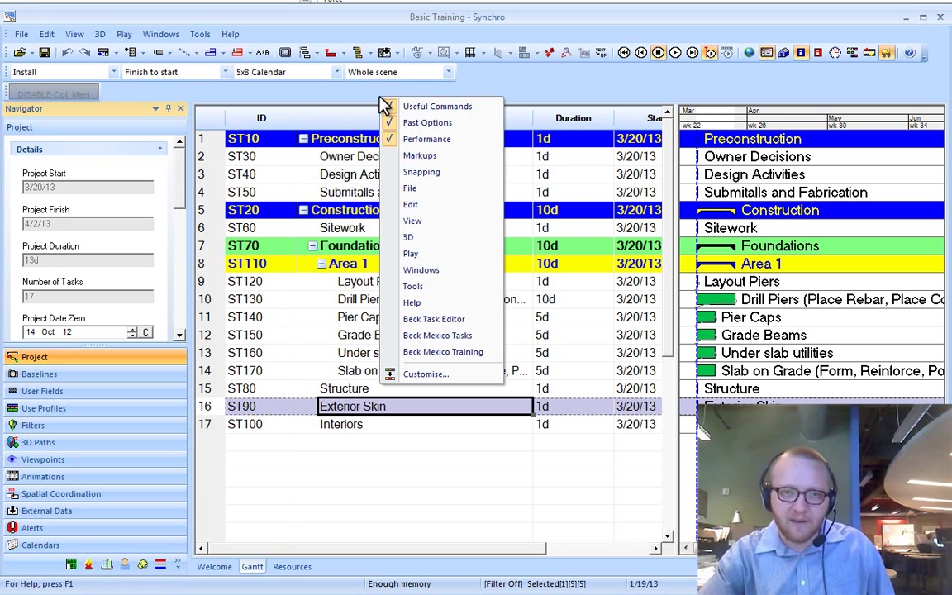
left_click(429, 319)
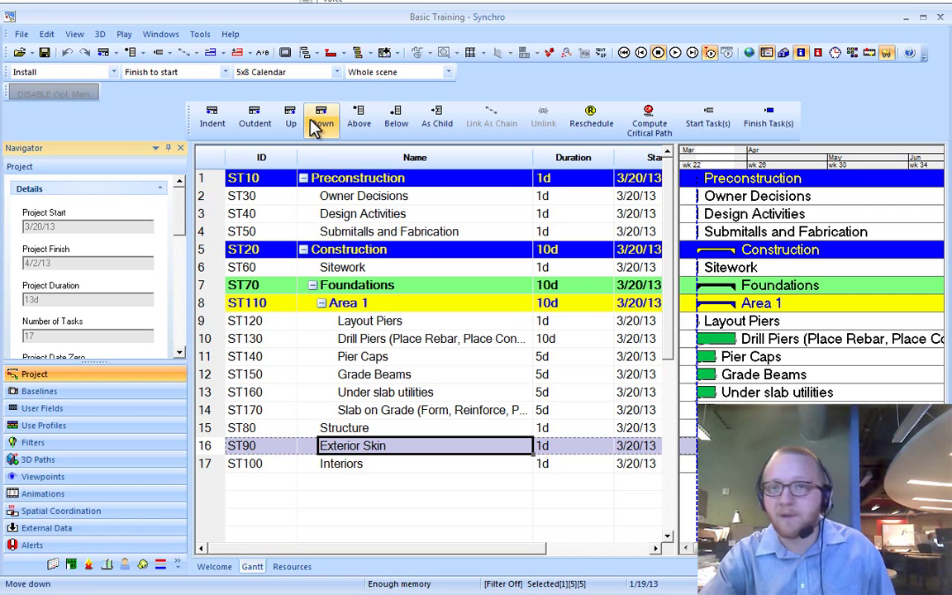
right_click(317, 125)
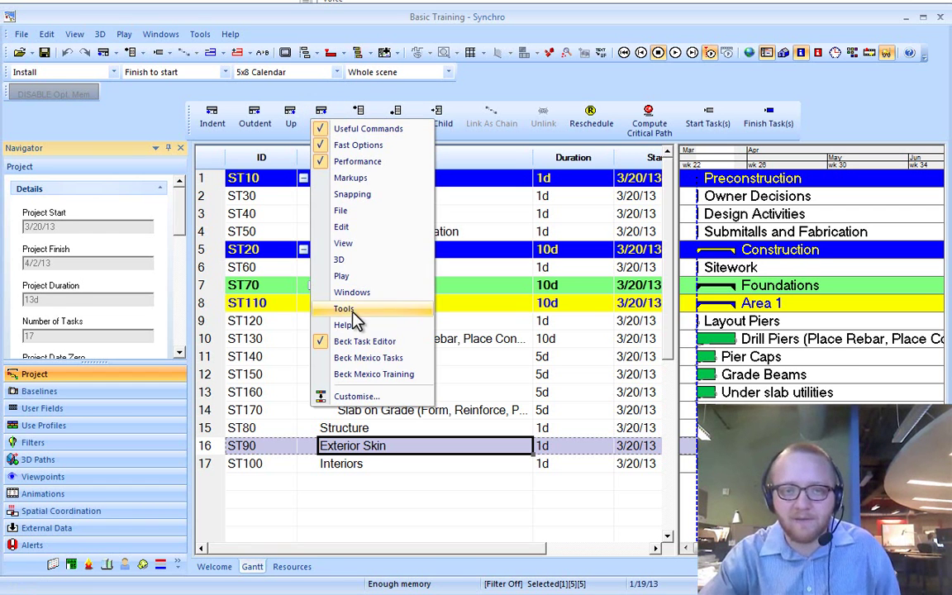
left_click(343, 339)
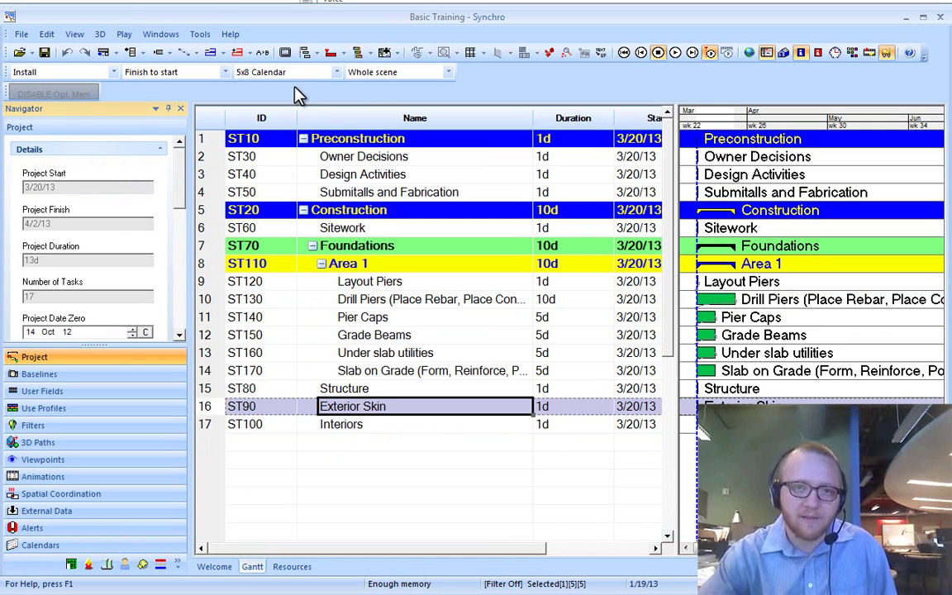
- Create a new custom toolbar named Beck Task Editor
right_click(294, 39)
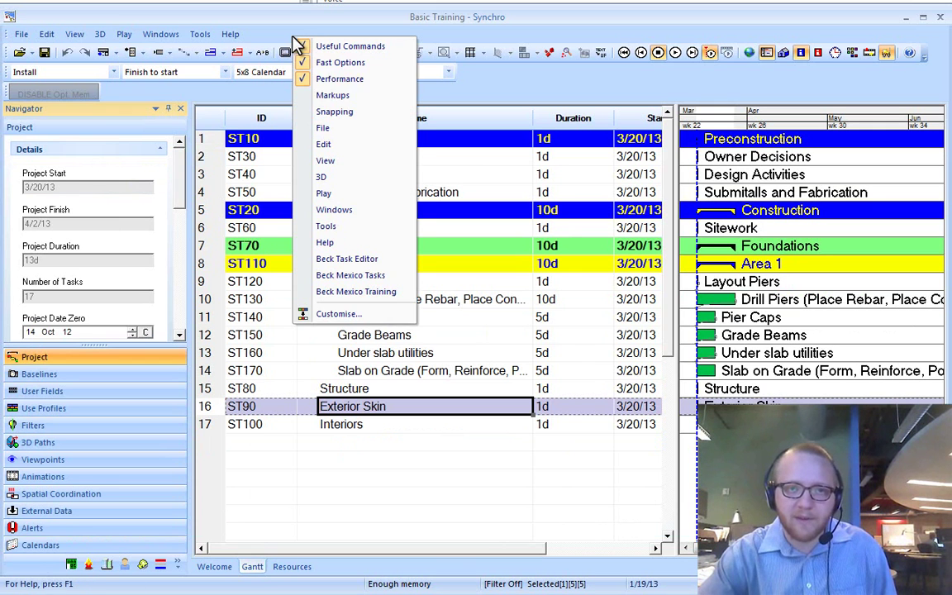
left_click(335, 314)
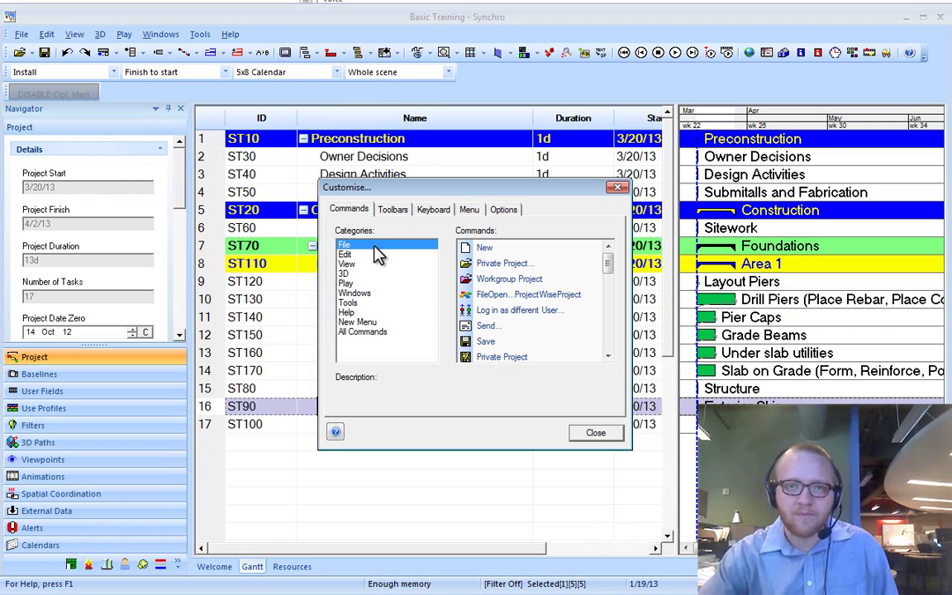
left_click(393, 211)
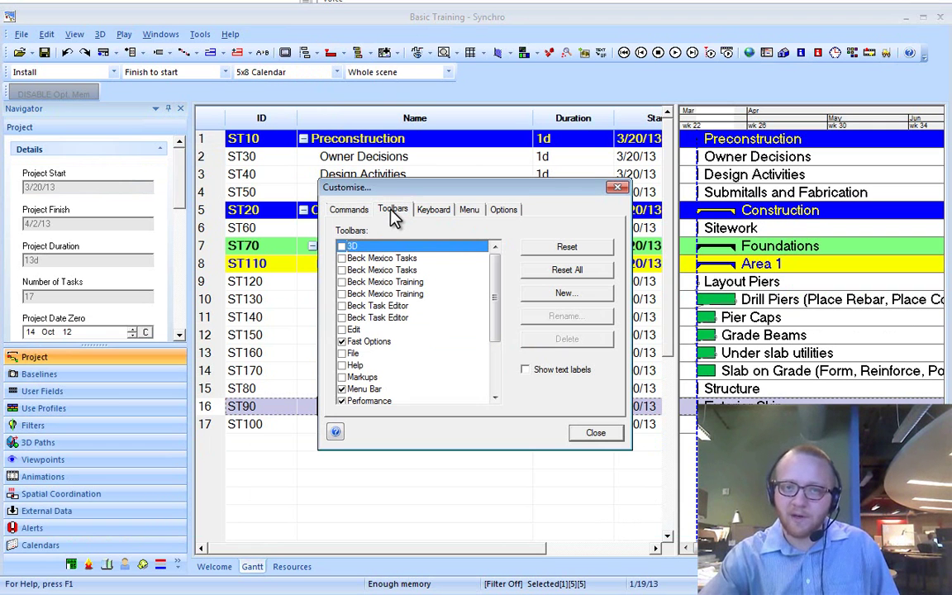
left_click(543, 300)
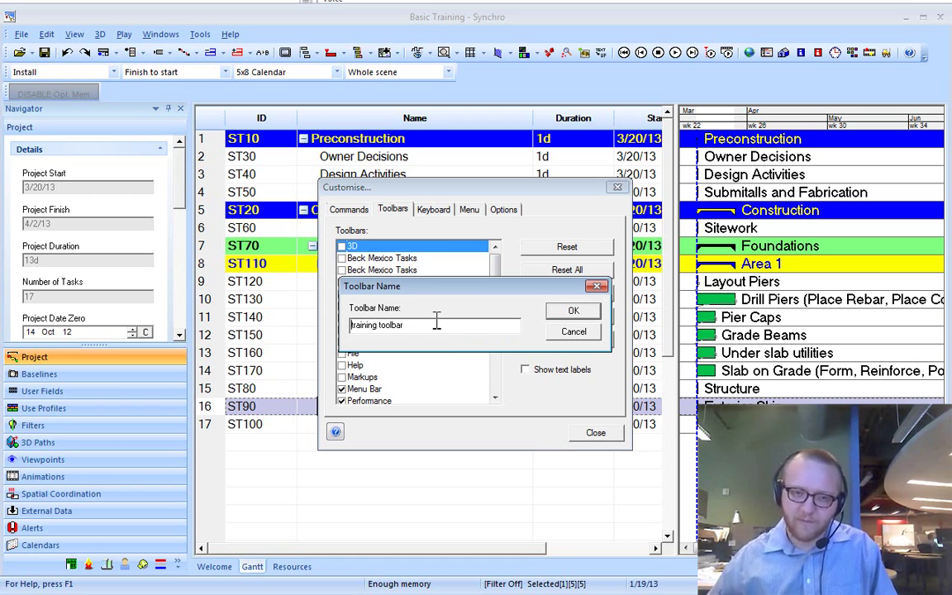
type("Beck Task ")
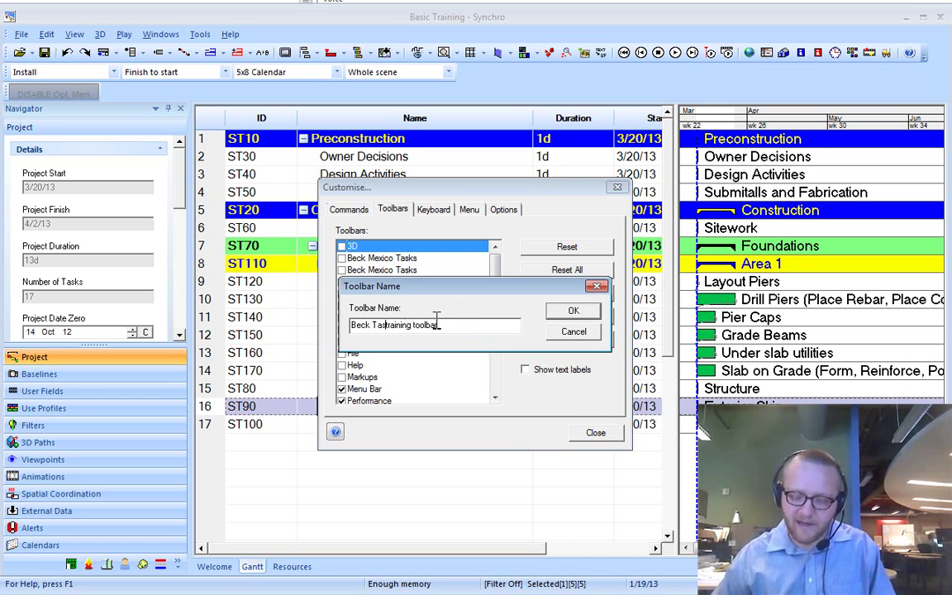
type("Editor")
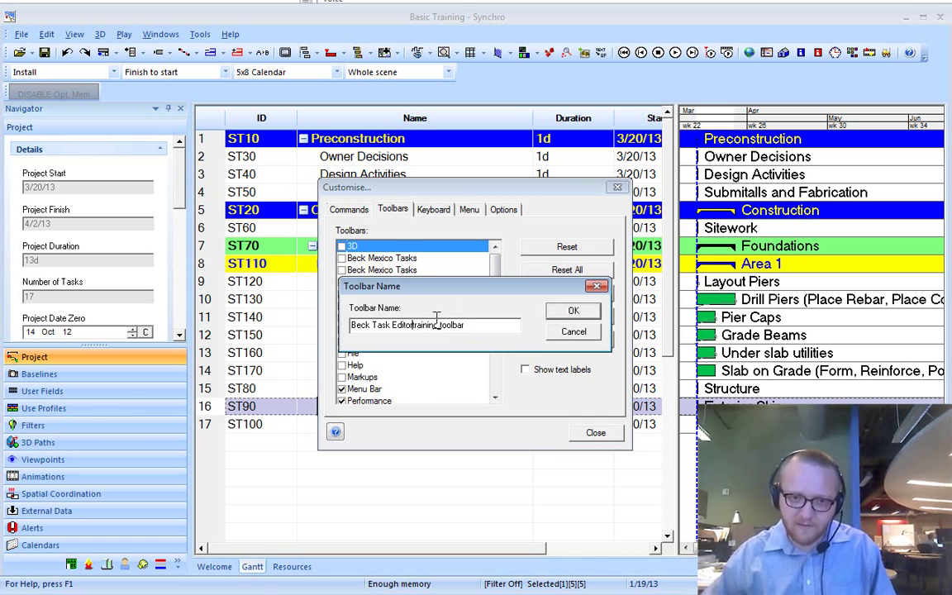
key("shift+End")
key("Delete")
key("Return")
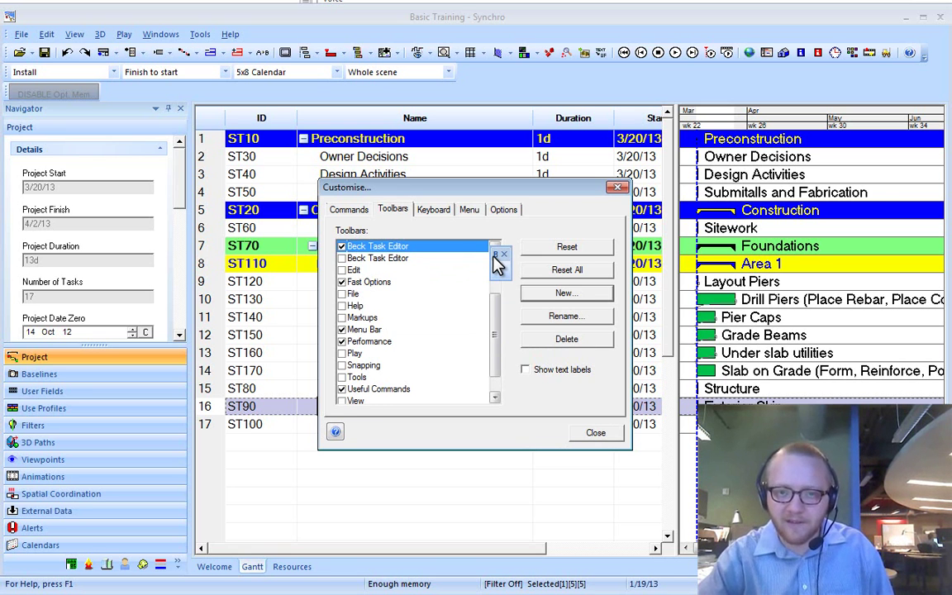
- Move the Customise dialog clear of the new empty toolbar and turn on text labels for it
left_click_drag(497, 262, 484, 248)
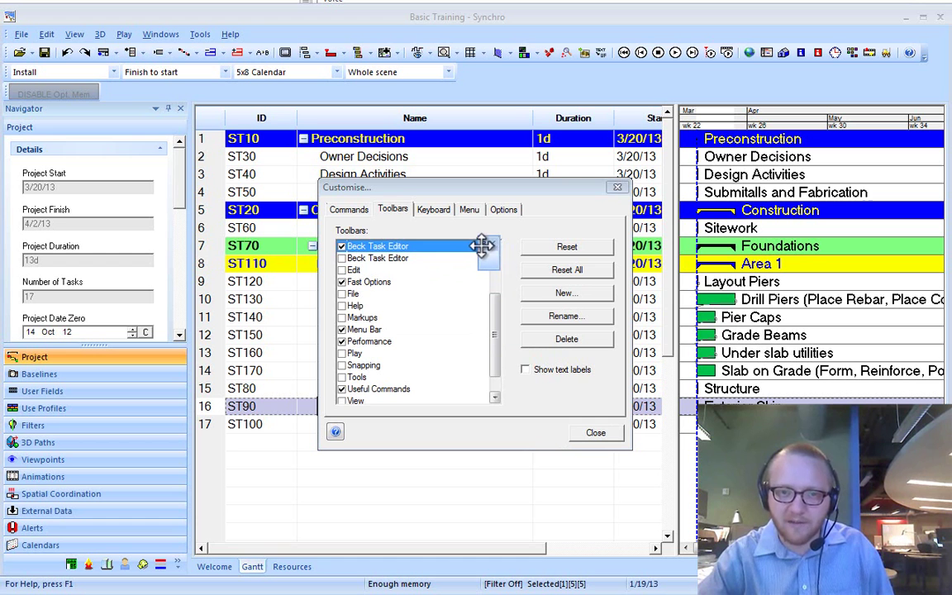
left_click(389, 192)
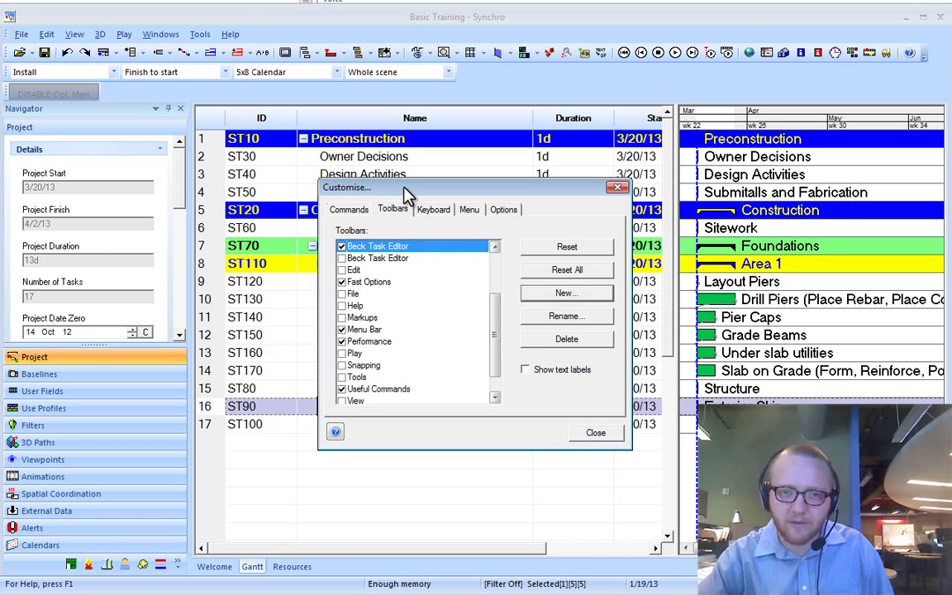
left_click_drag(405, 194, 513, 285)
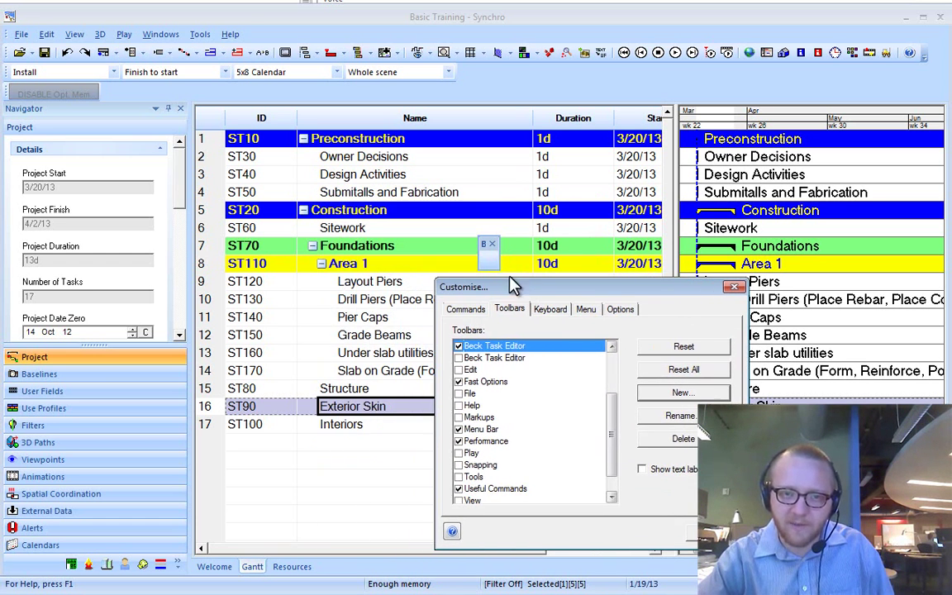
left_click(643, 470)
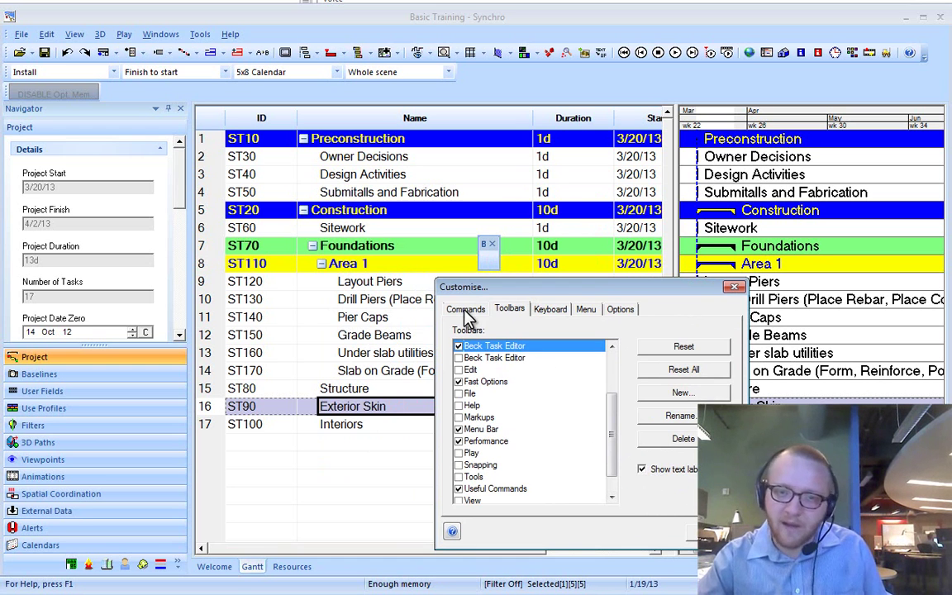
- Add the Above, Below and As Child commands from the Edit category to the Beck Task Editor toolbar
left_click(466, 309)
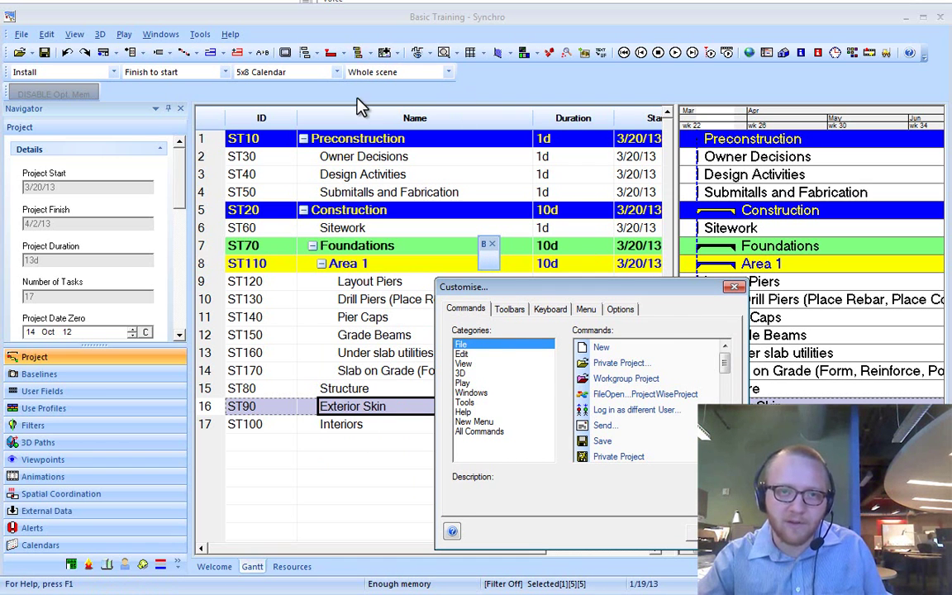
left_click(462, 353)
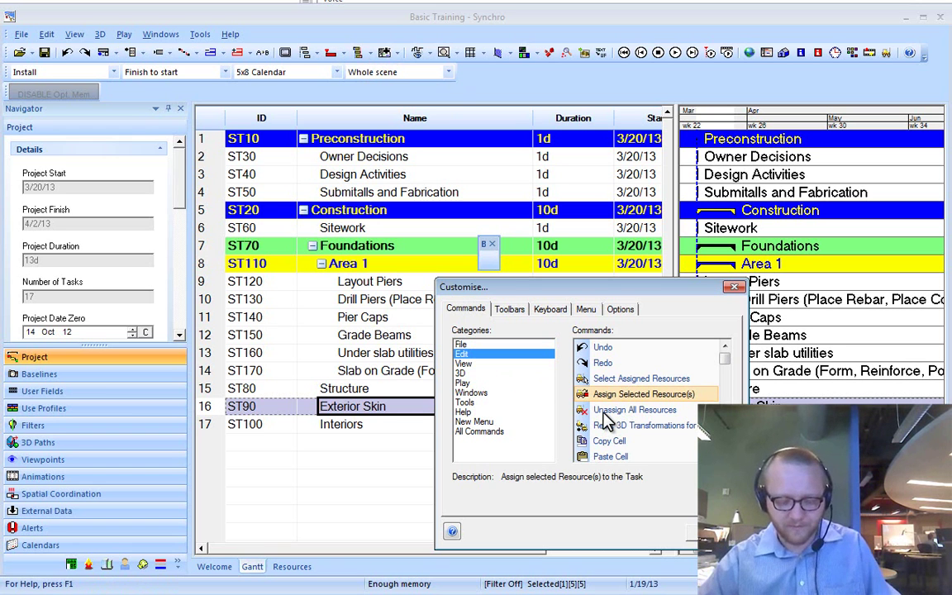
scroll(605, 421, "down", 5)
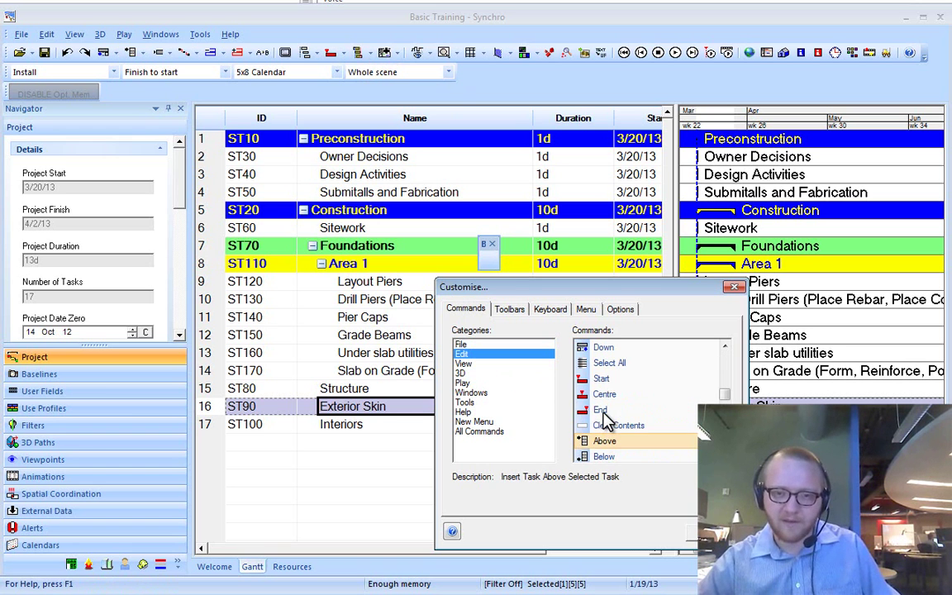
key("Down")
key("Down")
left_click_drag(608, 440, 502, 263)
left_click_drag(603, 424, 499, 263)
left_click_drag(606, 410, 629, 386)
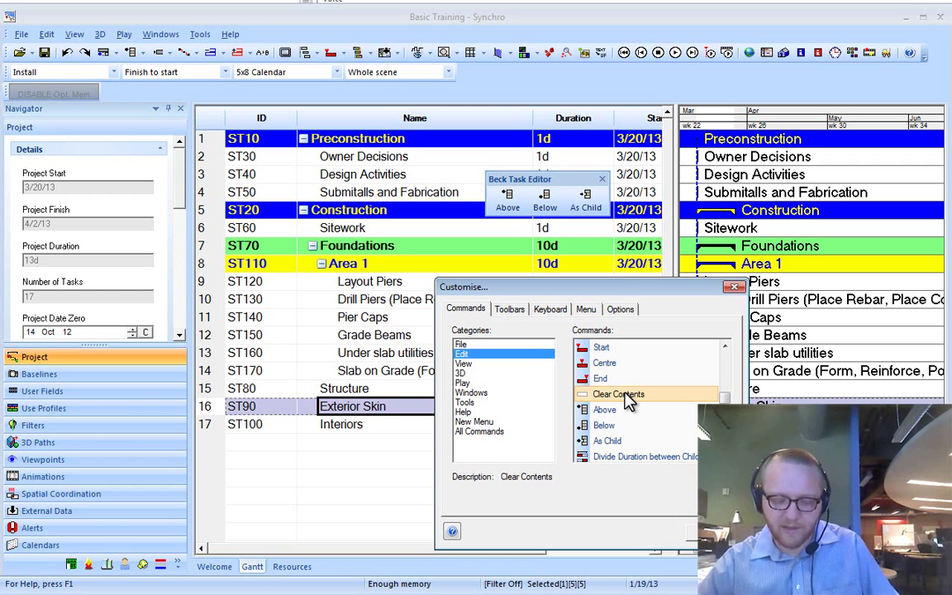
- Add the Indent, Outdent, Up and Down commands to the toolbar, ahead of Above
key("Down")
key("Down")
key("Down")
key("Down")
key("d")
key("d")
key("d")
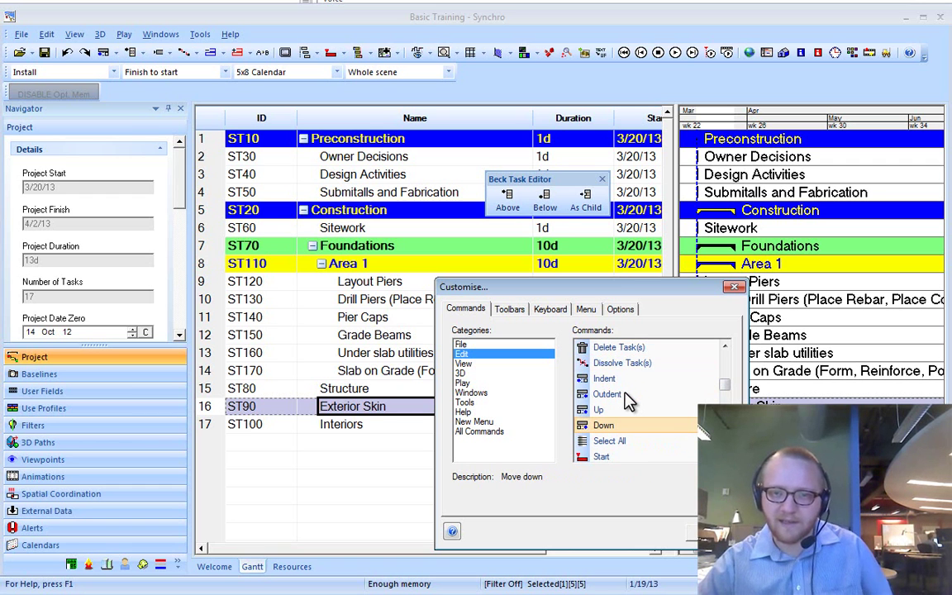
left_click_drag(607, 379, 492, 203)
left_click_drag(606, 394, 529, 202)
left_click_drag(601, 410, 470, 147)
left_click(613, 400)
- Add the Start Task(s) and Finish Task(s) commands to the toolbar after As Child
key("Down")
key("Down")
key("Down")
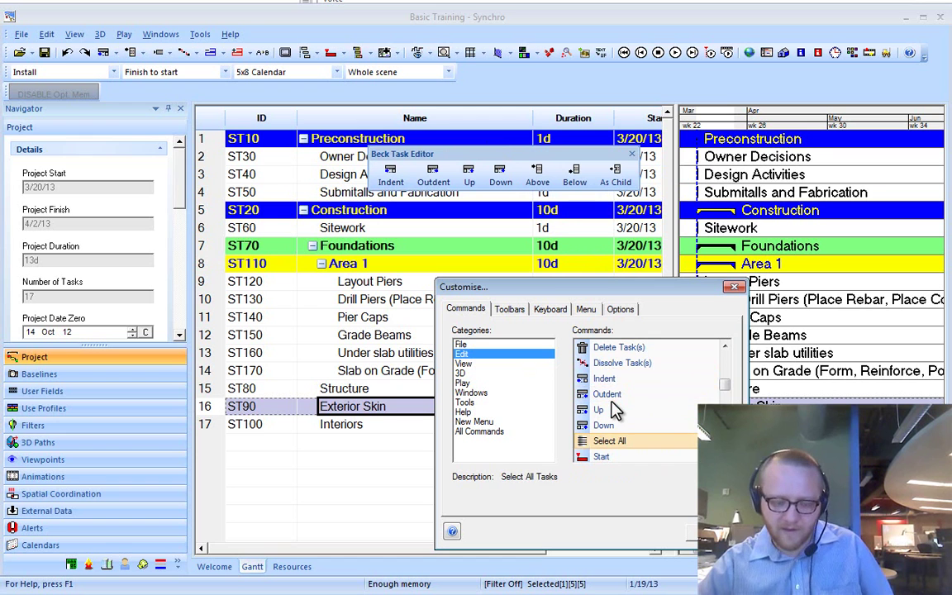
key("Down")
key("Down")
key("Down")
key("Down")
key("Down")
key("Down")
key("Down")
key("Down")
left_click_drag(611, 409, 651, 182)
key("Down")
key("Down")
key("Down")
key("Down")
left_click_drag(611, 395, 632, 175)
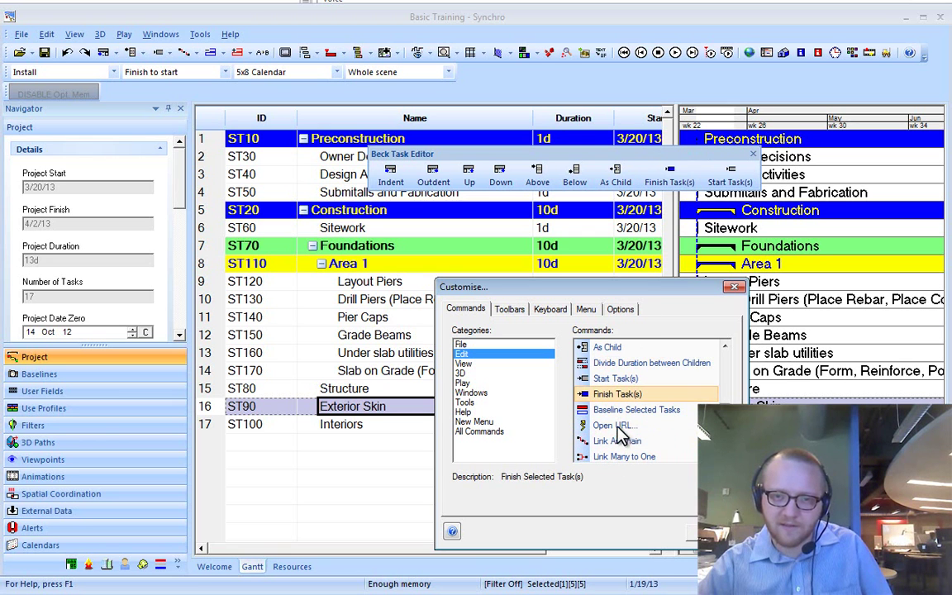
- Add the Link As Chain and Unlink commands to the toolbar between As Child and Finish Task(s)
left_click(578, 425)
left_click(608, 453)
left_click_drag(611, 425, 640, 175)
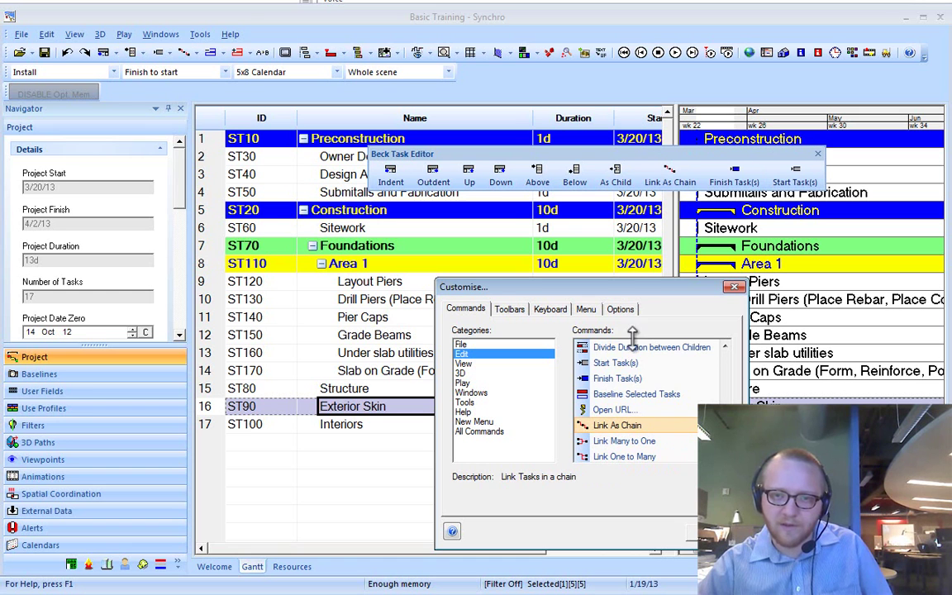
scroll(611, 457, "down", 2)
left_click(610, 442)
left_click_drag(610, 446, 632, 175)
- Add Compute Critical Path and Reschedule from the Tools category after Unlink, and place Start Task(s) before Finish Task(s)
left_click(467, 403)
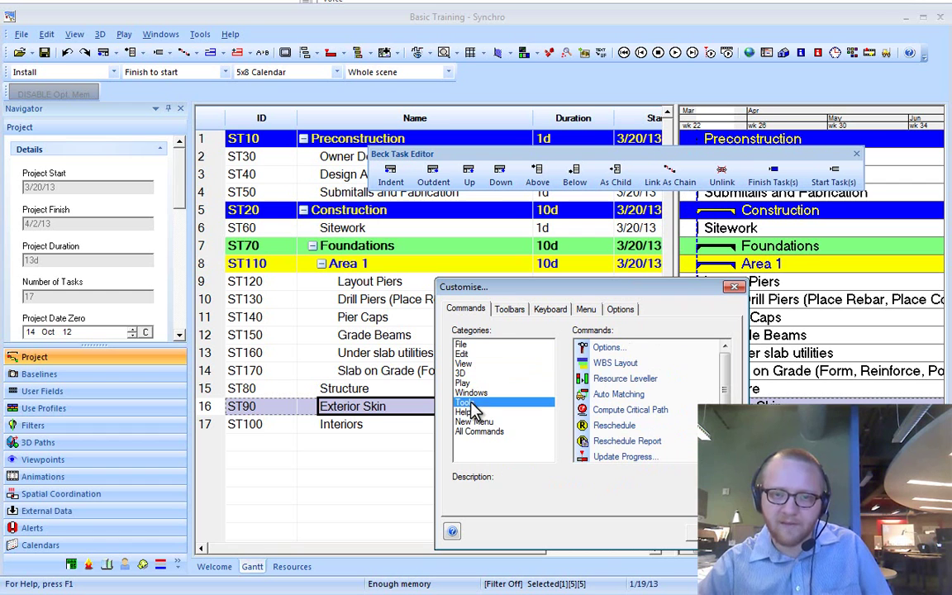
left_click_drag(614, 425, 723, 266)
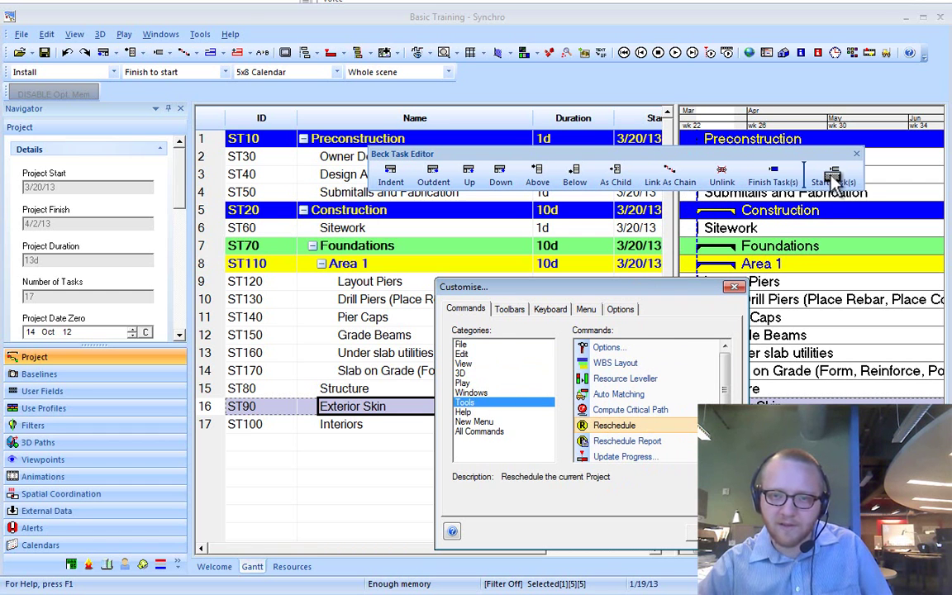
left_click_drag(837, 179, 744, 175)
left_click_drag(583, 409, 798, 180)
left_click_drag(938, 175, 871, 186)
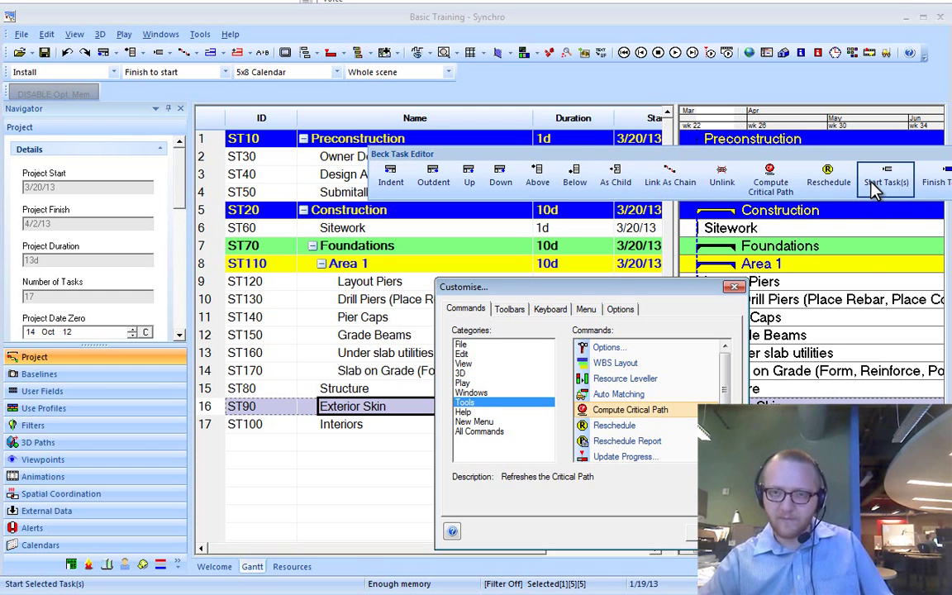
left_click(732, 288)
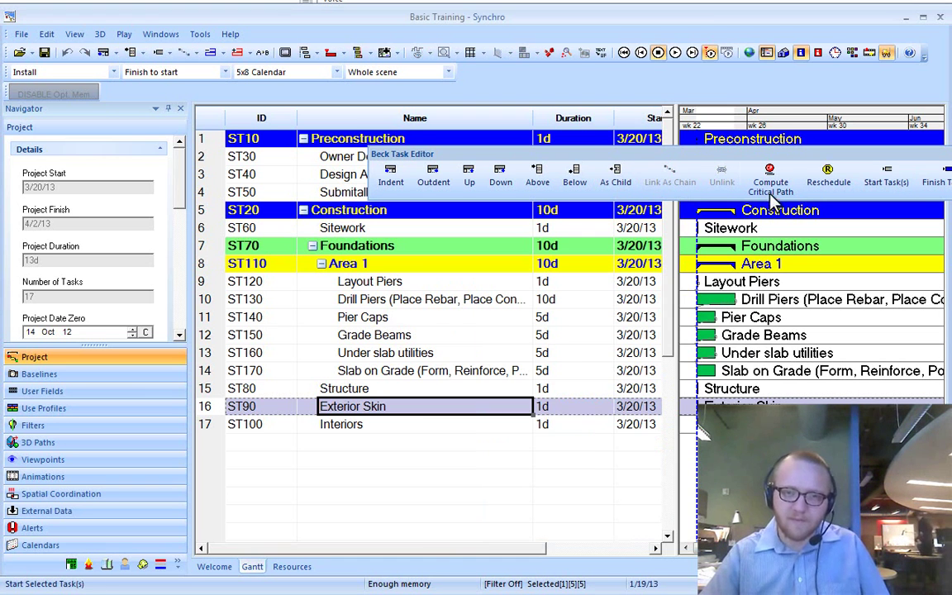
- Dock the Beck Task Editor toolbar beneath the standard toolbars and hide the Performance toolbar
left_click(771, 175)
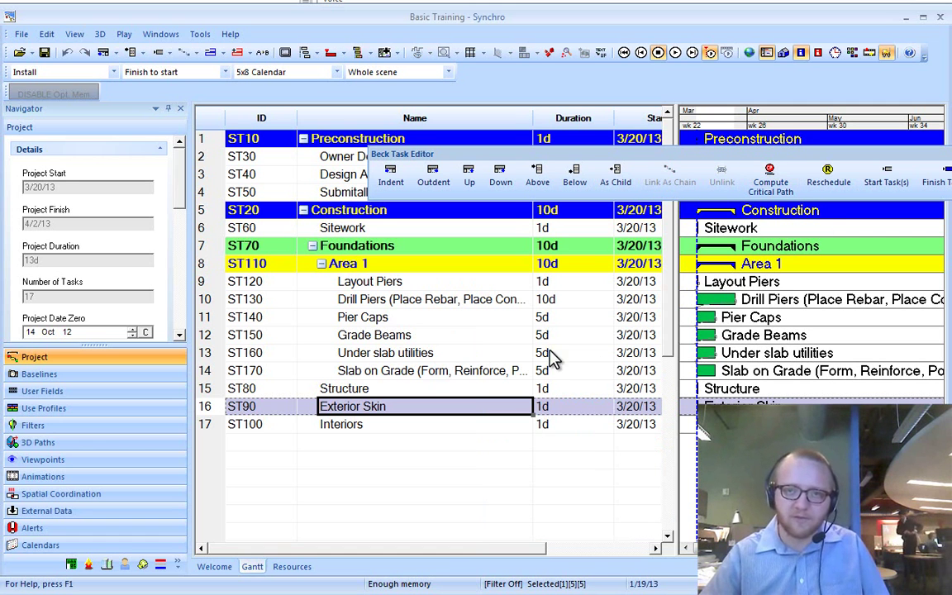
left_click_drag(538, 155, 401, 89)
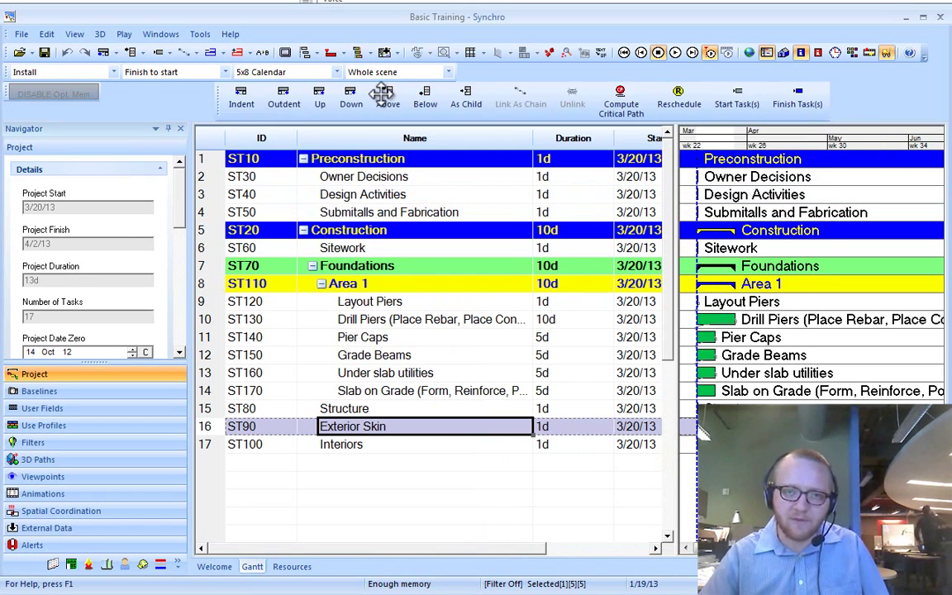
right_click(56, 92)
left_click(91, 139)
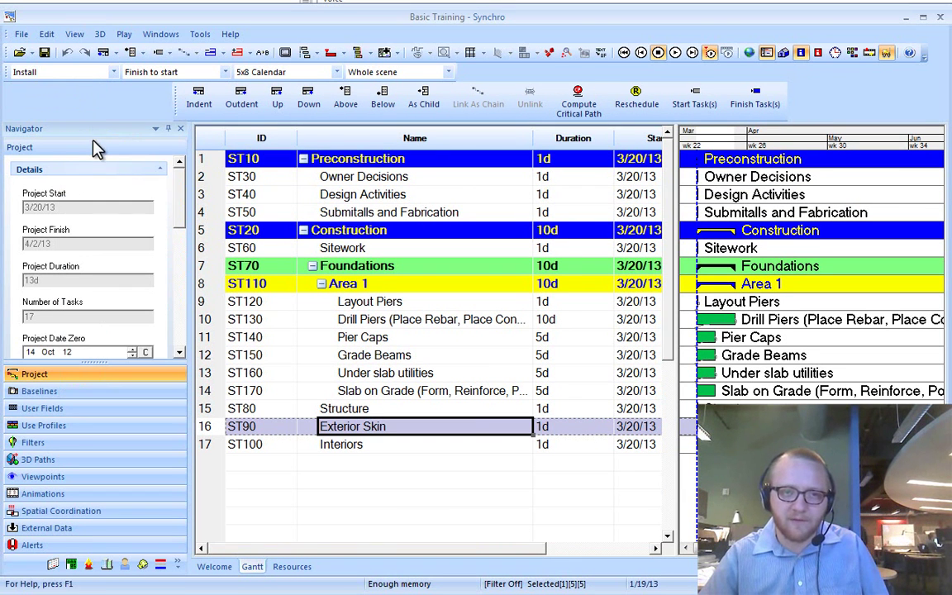